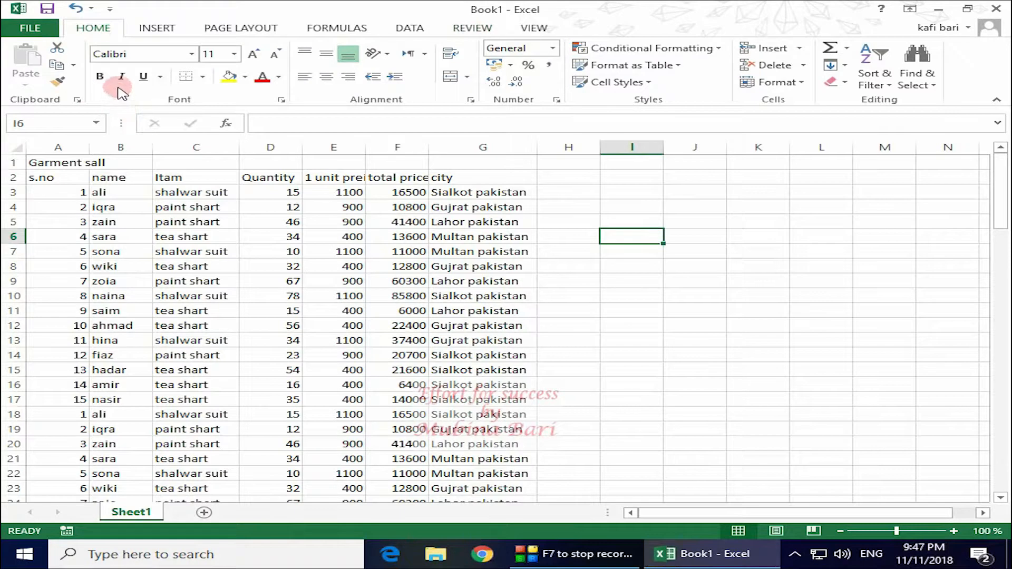
Look through the formatting options and the File Info page's Protect Workbook choices
{"action": "left_click", "coordinate": [803, 84]}
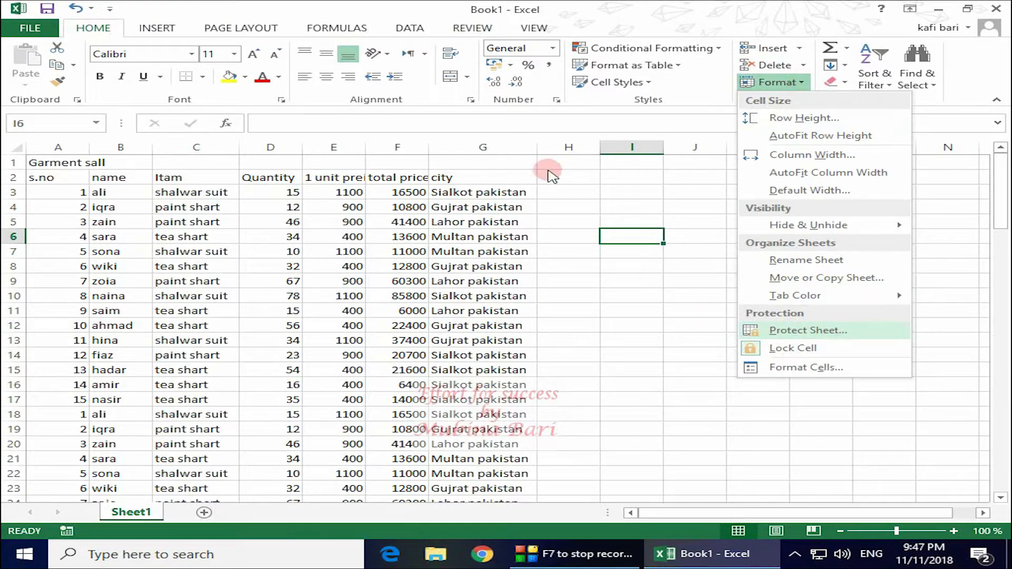
{"action": "left_click", "coordinate": [30, 27]}
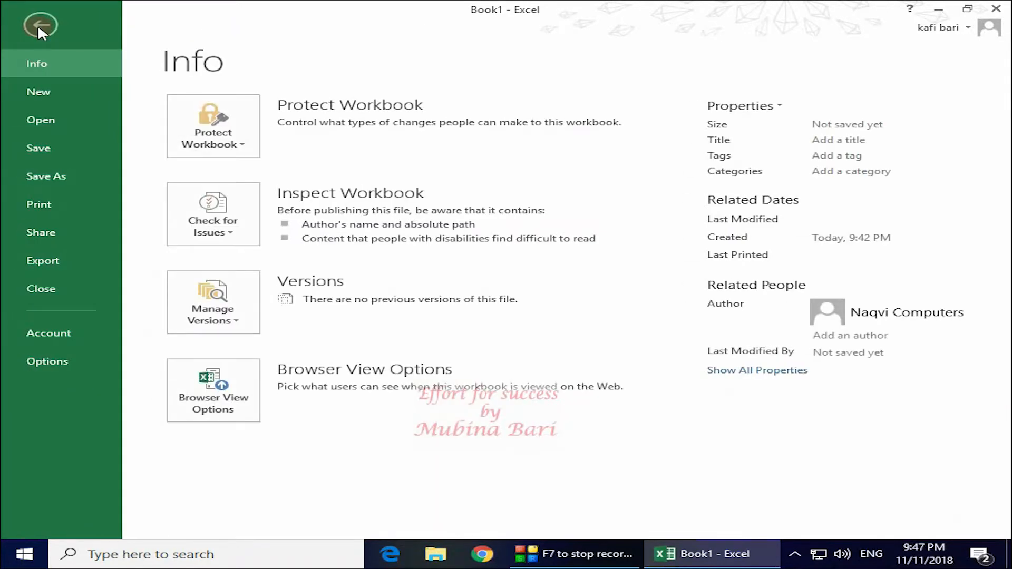
{"action": "left_click", "coordinate": [244, 148]}
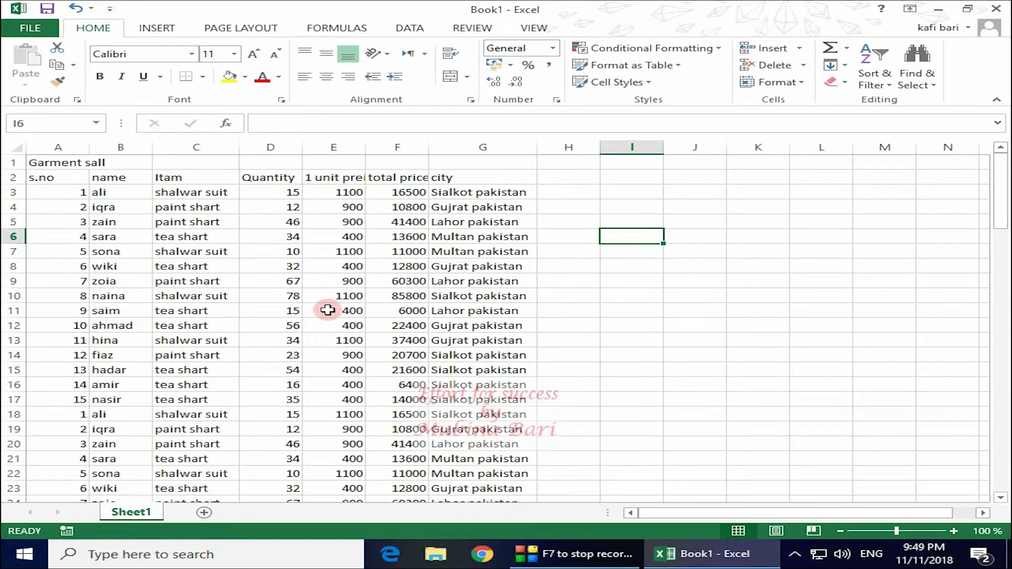
Mark the workbook as final through Protect Workbook and confirm the prompt
{"action": "left_click", "coordinate": [37, 31]}
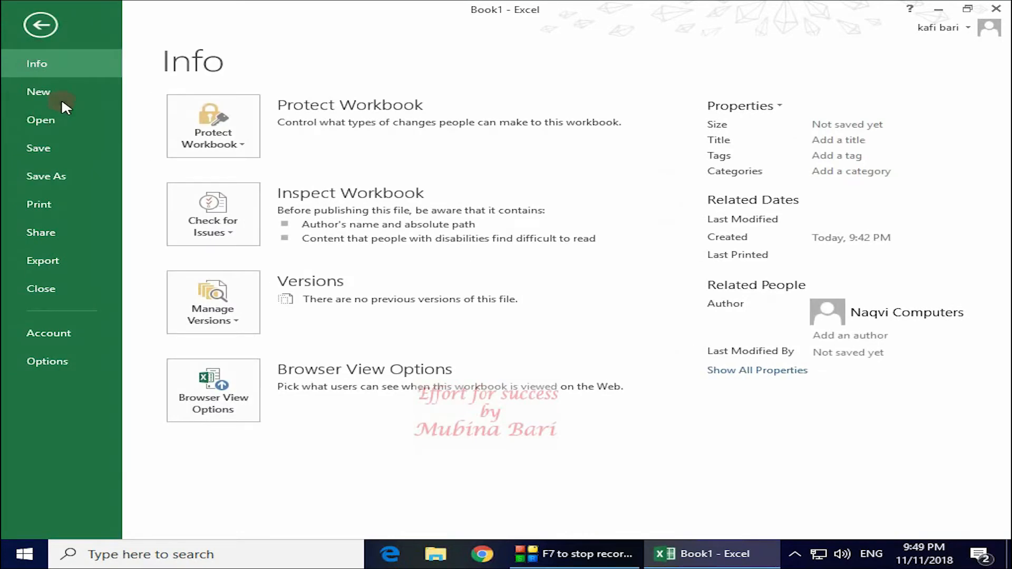
{"action": "left_click", "coordinate": [244, 145]}
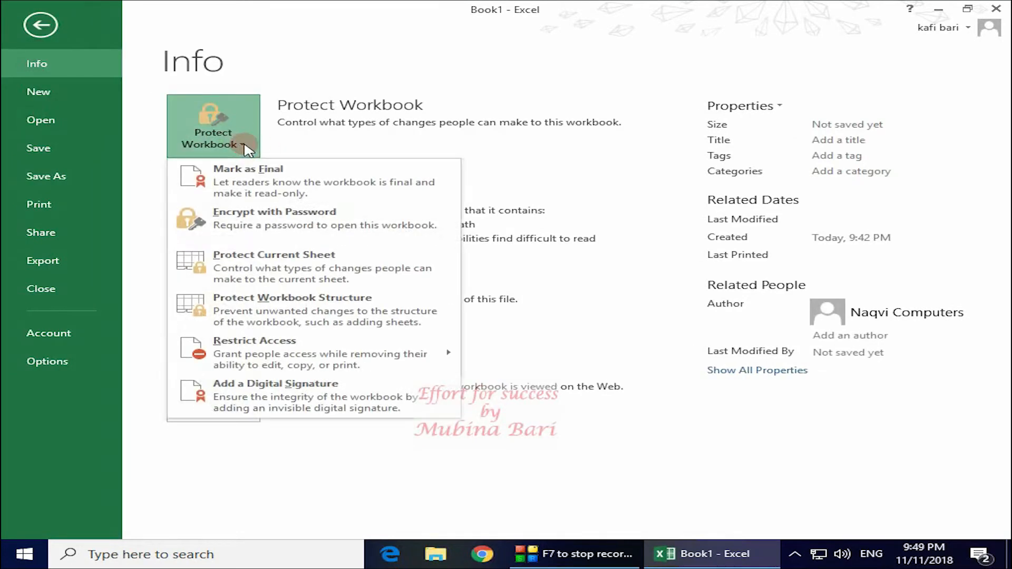
{"action": "left_click", "coordinate": [252, 194]}
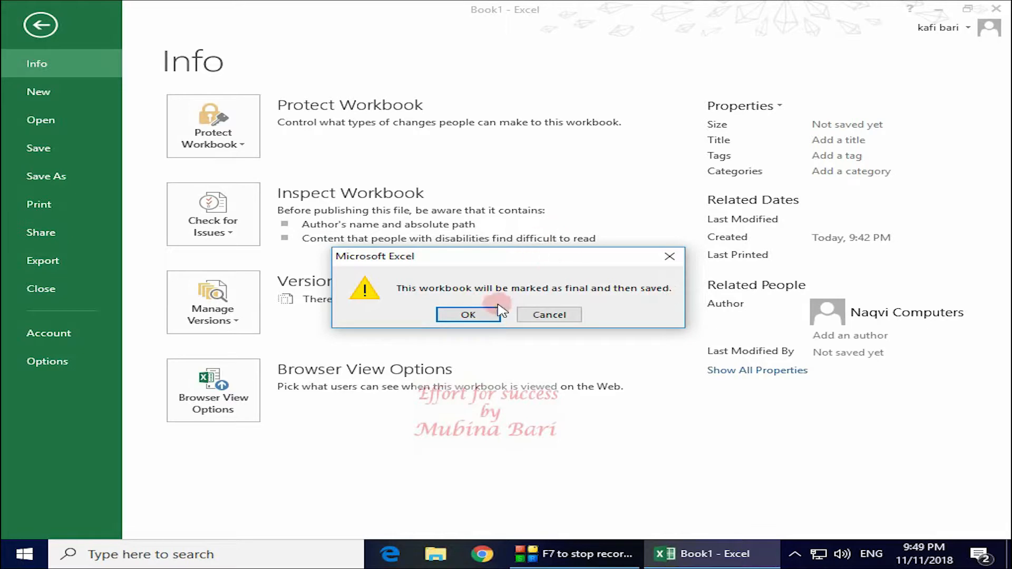
{"action": "left_click", "coordinate": [475, 317]}
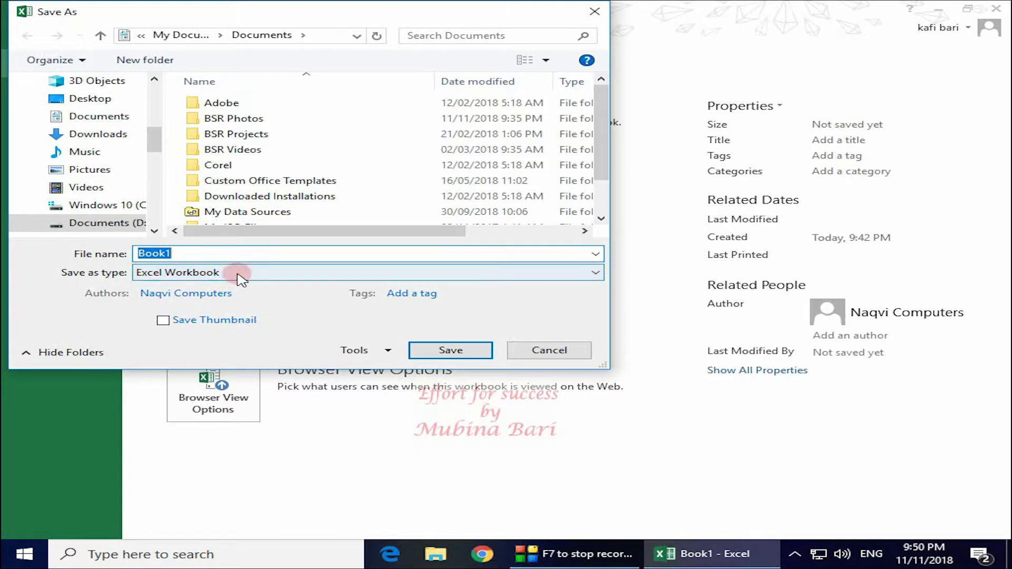
Save the workbook as Book1 and acknowledge the marked-as-final explanation
{"action": "left_click", "coordinate": [457, 352]}
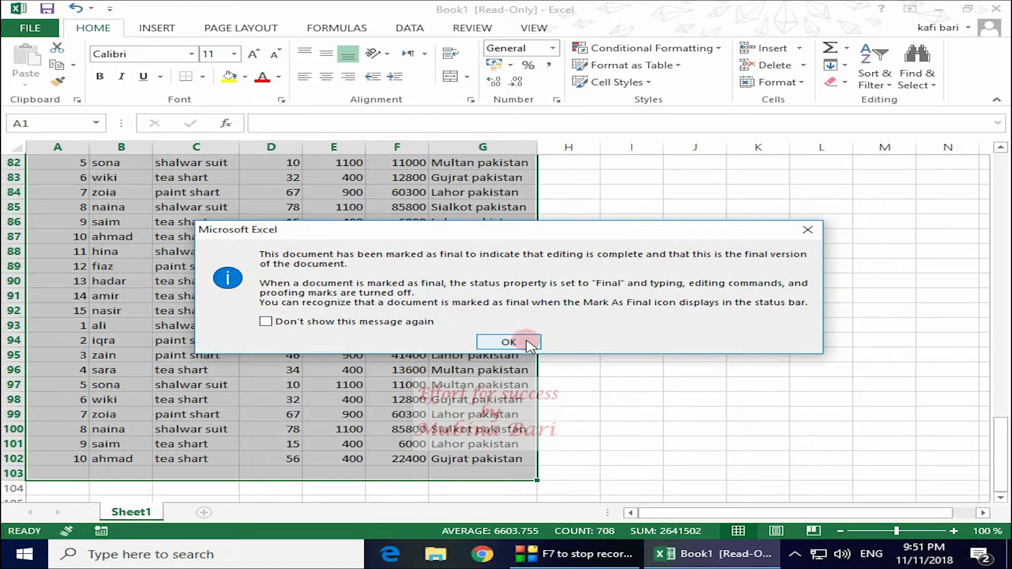
{"action": "left_click", "coordinate": [509, 342]}
{"action": "left_click", "coordinate": [738, 311]}
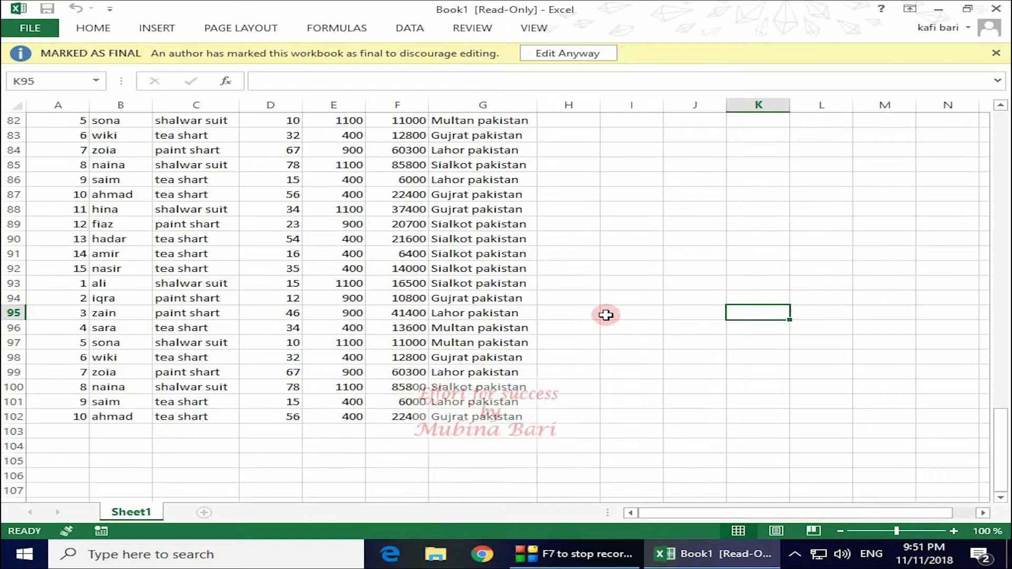
Try editing cell E9 on the read-only sheet, then close the Marked as Final bar
{"action": "left_click_drag", "start_coordinate": [998, 441], "coordinate": [1003, 30]}
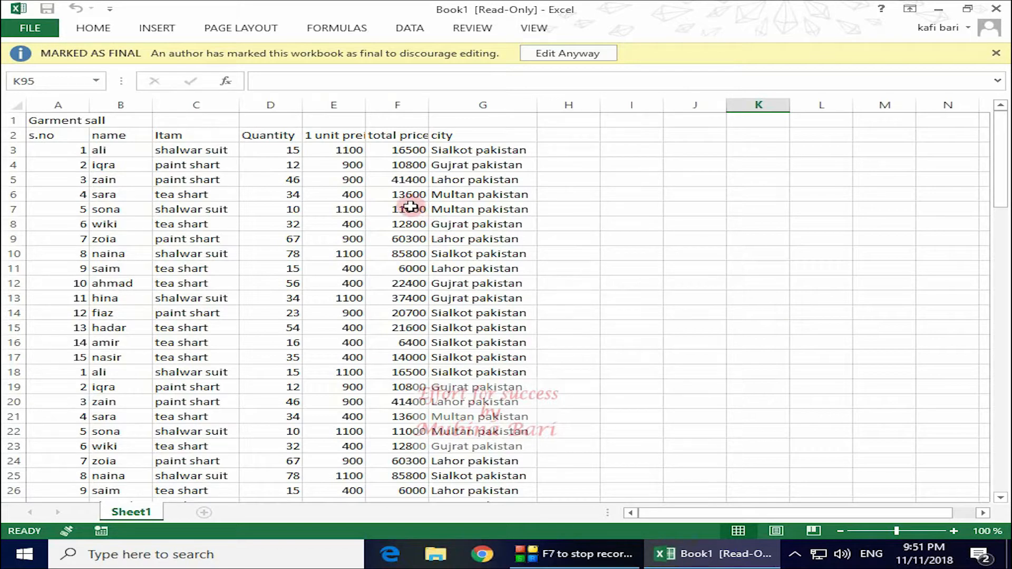
{"action": "left_click", "coordinate": [323, 238]}
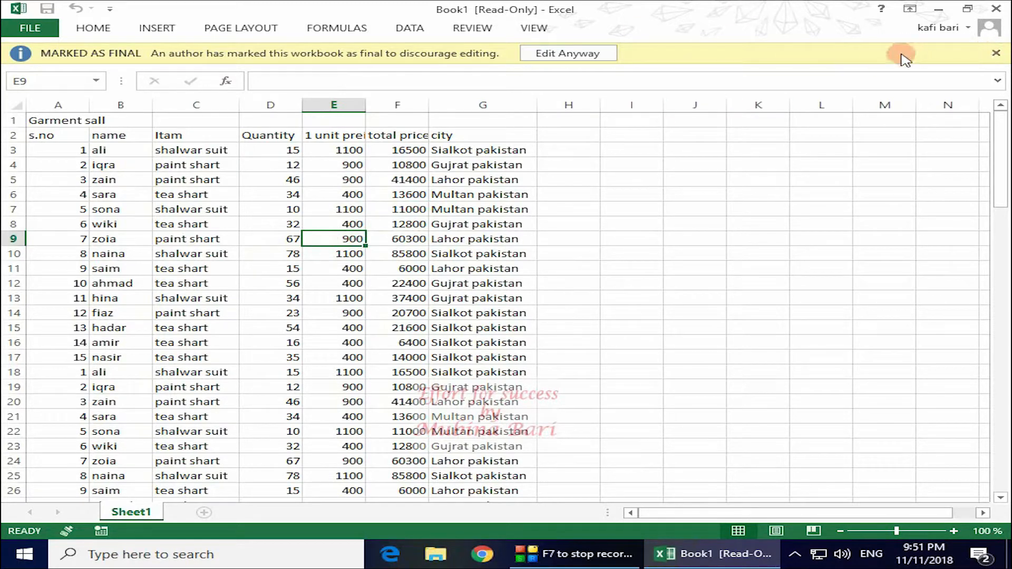
{"action": "left_click", "coordinate": [997, 53]}
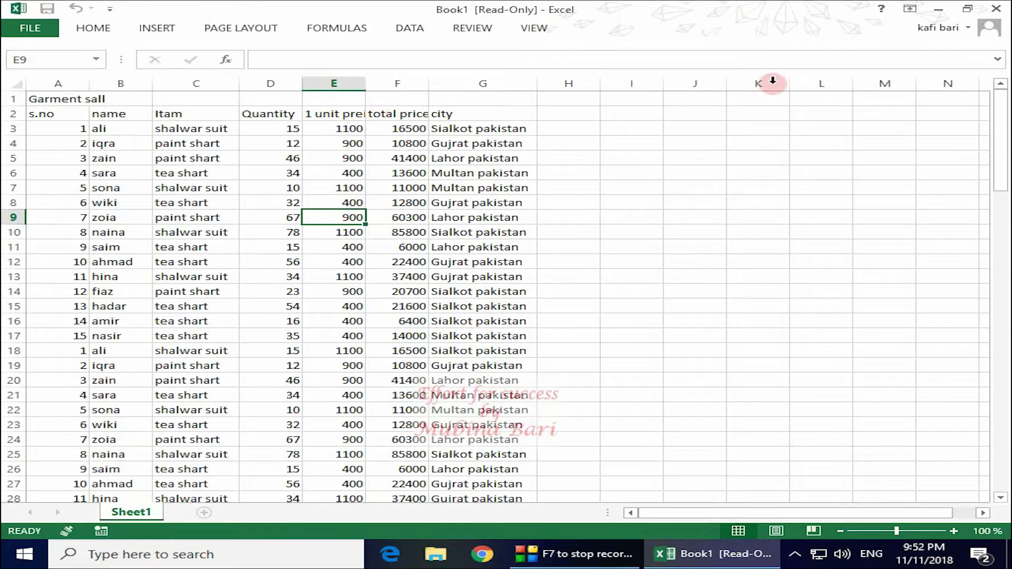
Show the full ribbon, browse its tabs, select F4, and return to the File Info page
{"action": "left_click", "coordinate": [910, 8]}
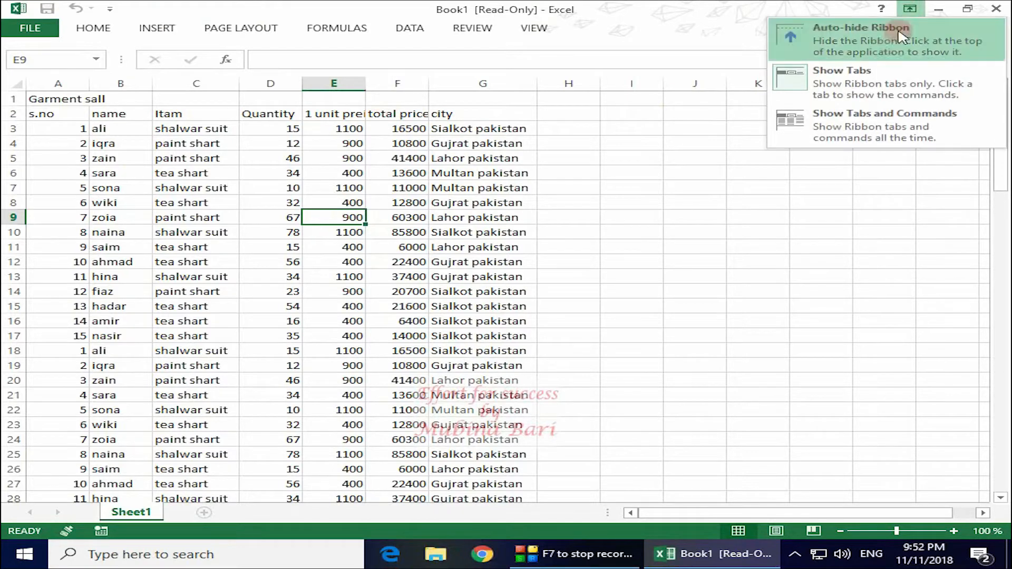
{"action": "left_click", "coordinate": [865, 121]}
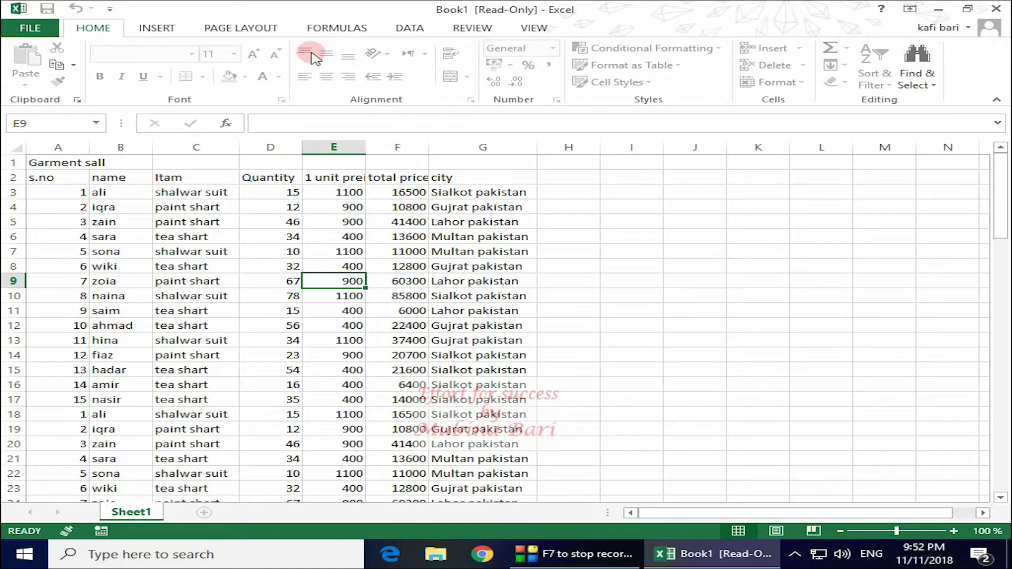
{"action": "left_click", "coordinate": [244, 29]}
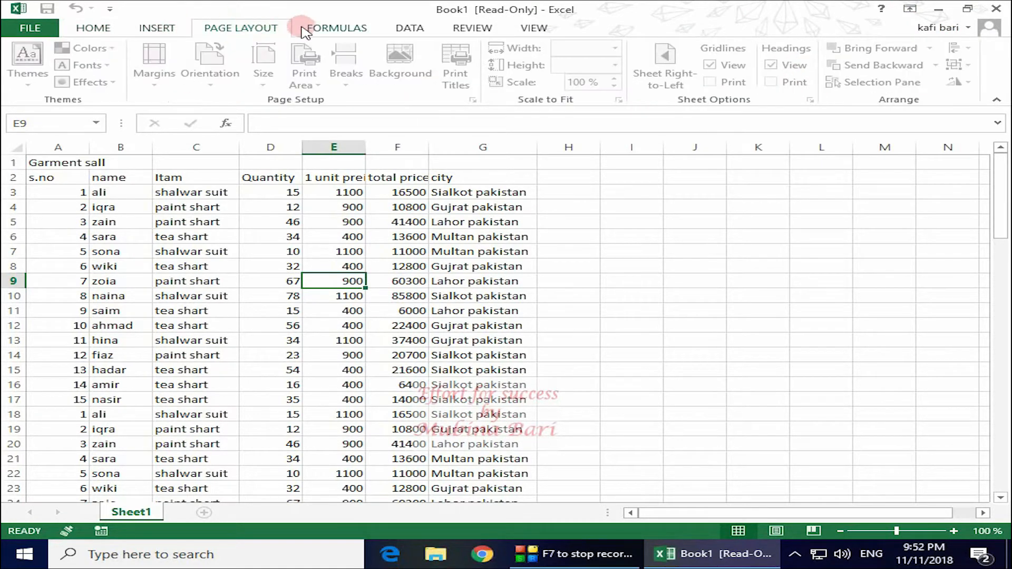
{"action": "left_click", "coordinate": [336, 30]}
{"action": "left_click", "coordinate": [406, 27]}
{"action": "left_click", "coordinate": [464, 25]}
{"action": "left_click", "coordinate": [519, 28]}
{"action": "left_click", "coordinate": [374, 204]}
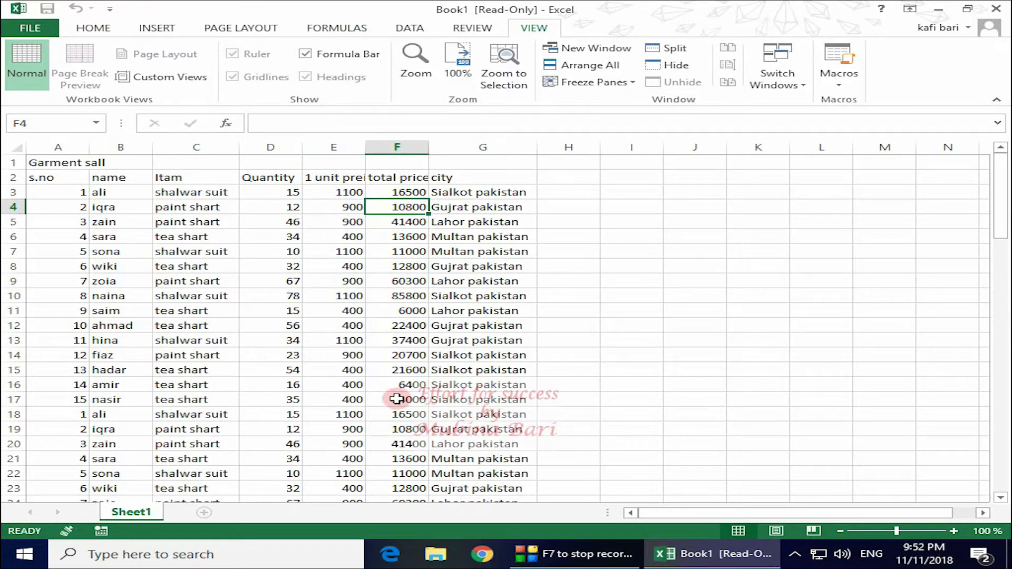
{"action": "left_click", "coordinate": [45, 27]}
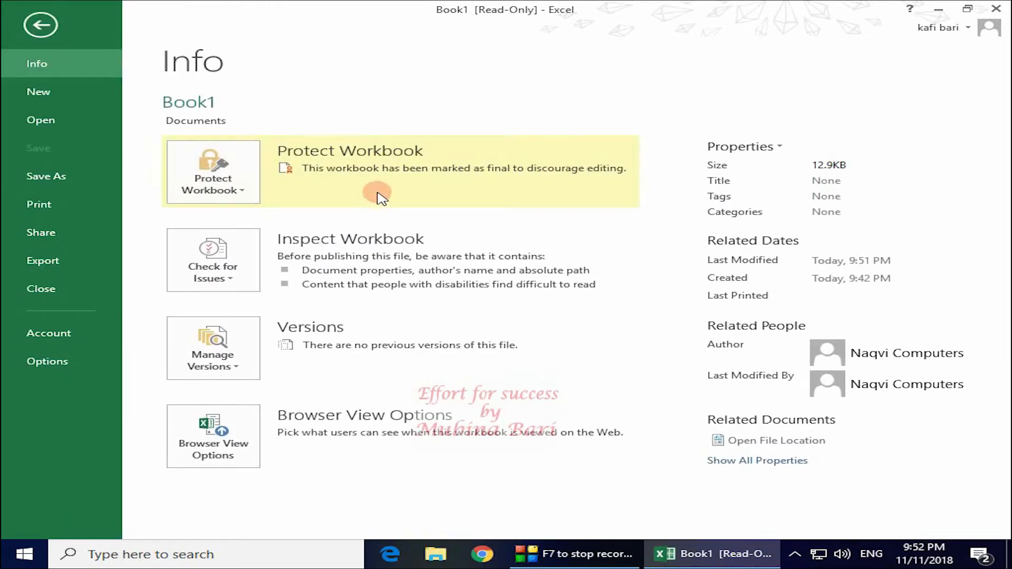
Toggle off Mark as Final and go back to the editable sales sheet
{"action": "left_click", "coordinate": [240, 189]}
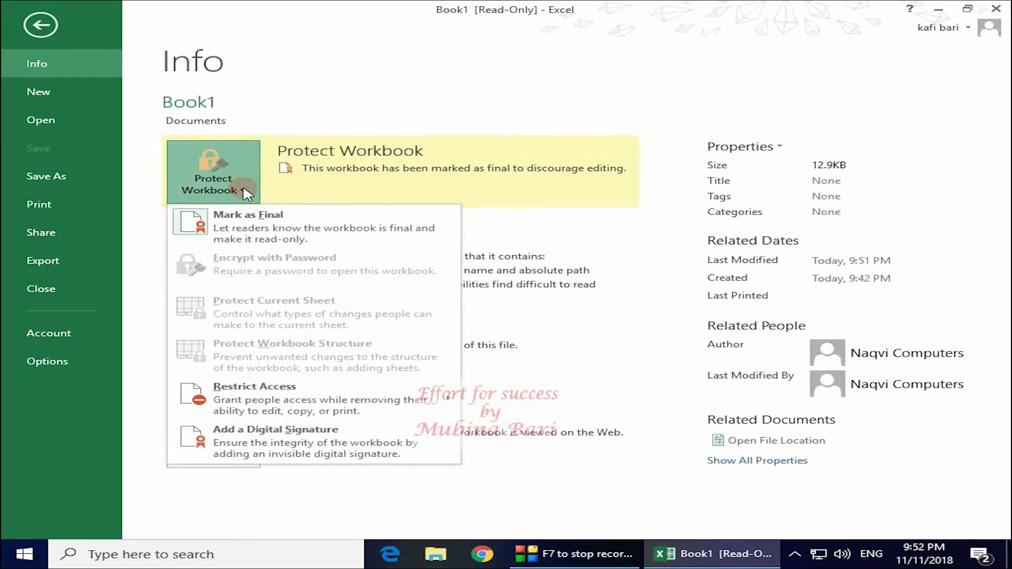
{"action": "left_click", "coordinate": [258, 230]}
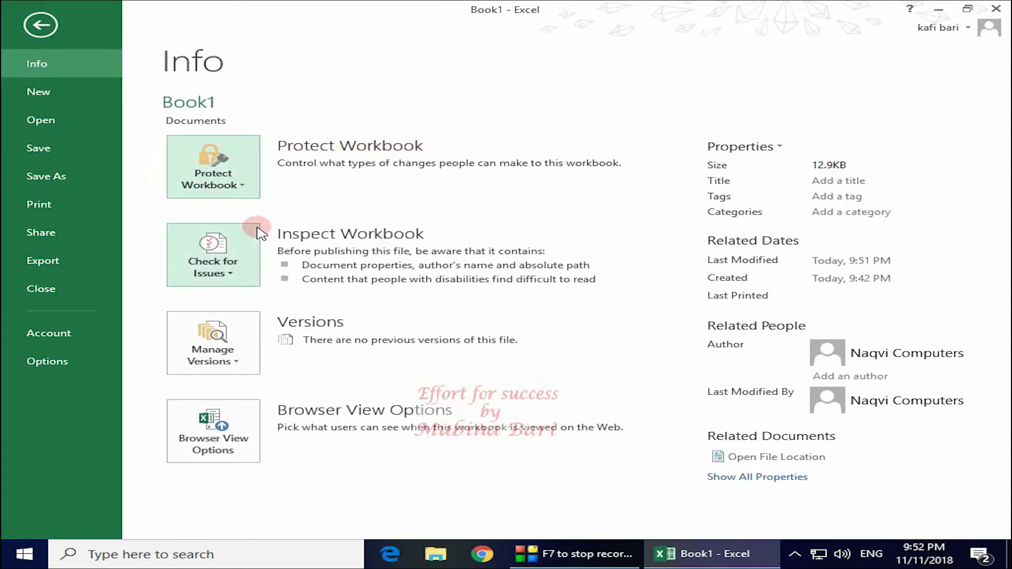
{"action": "left_click", "coordinate": [40, 25]}
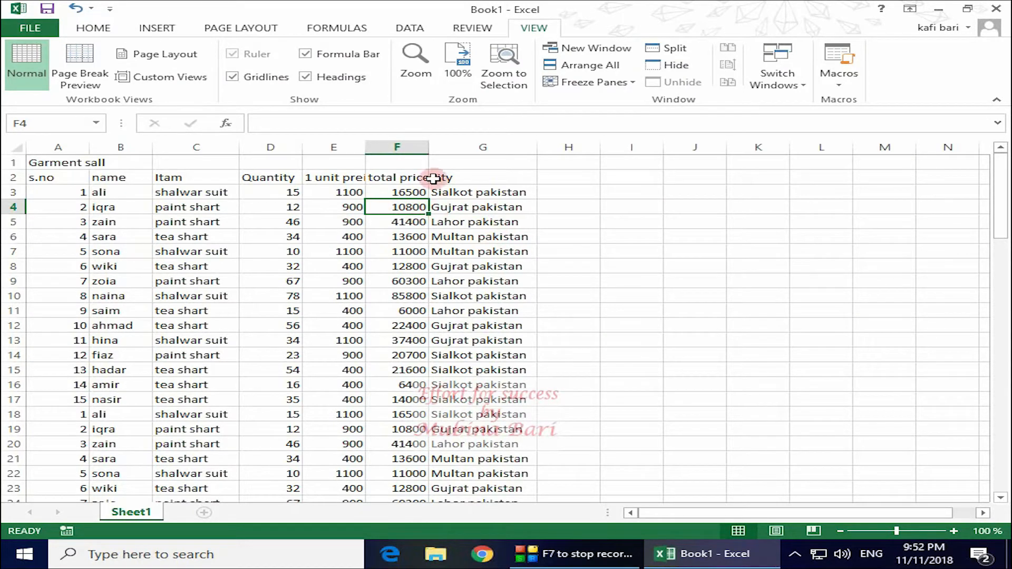
Open the Home Fill Color palette for F4 and close it without applying a colour
{"action": "left_click", "coordinate": [98, 28]}
{"action": "left_click", "coordinate": [246, 77]}
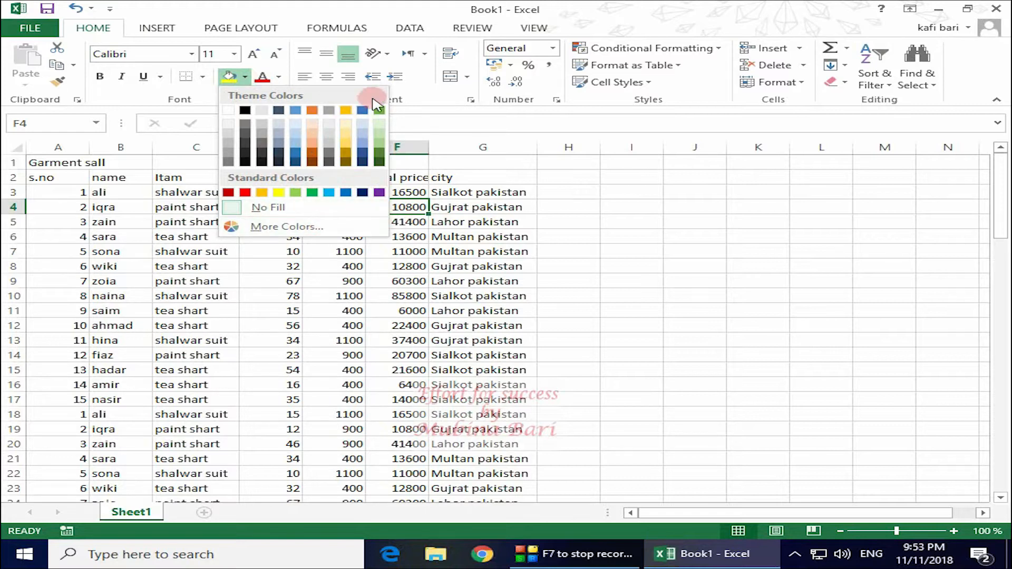
{"action": "left_click", "coordinate": [697, 222]}
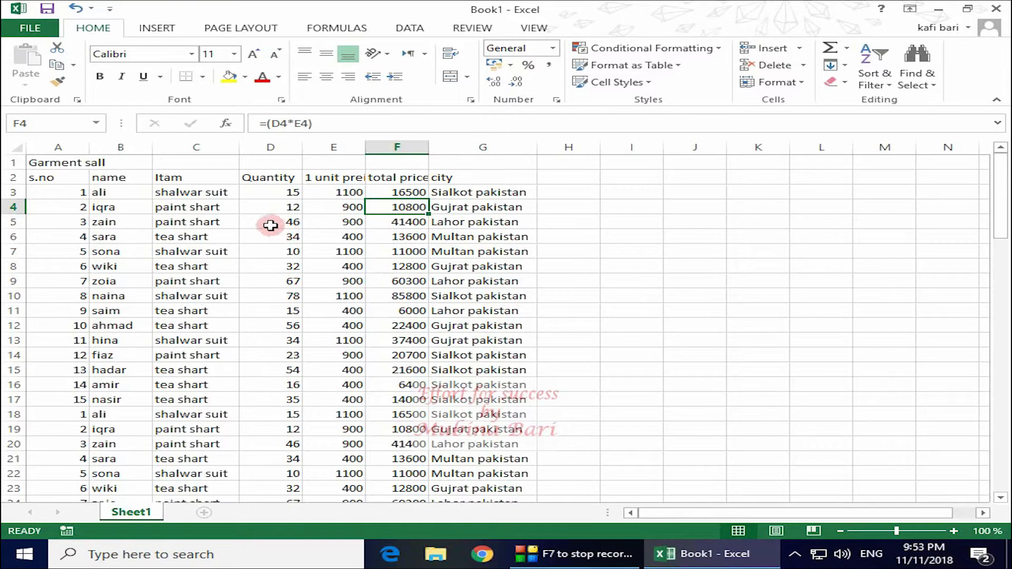
Change the quantity in D4 to 18 so F4 recalculates to 16200
{"action": "left_click", "coordinate": [290, 207]}
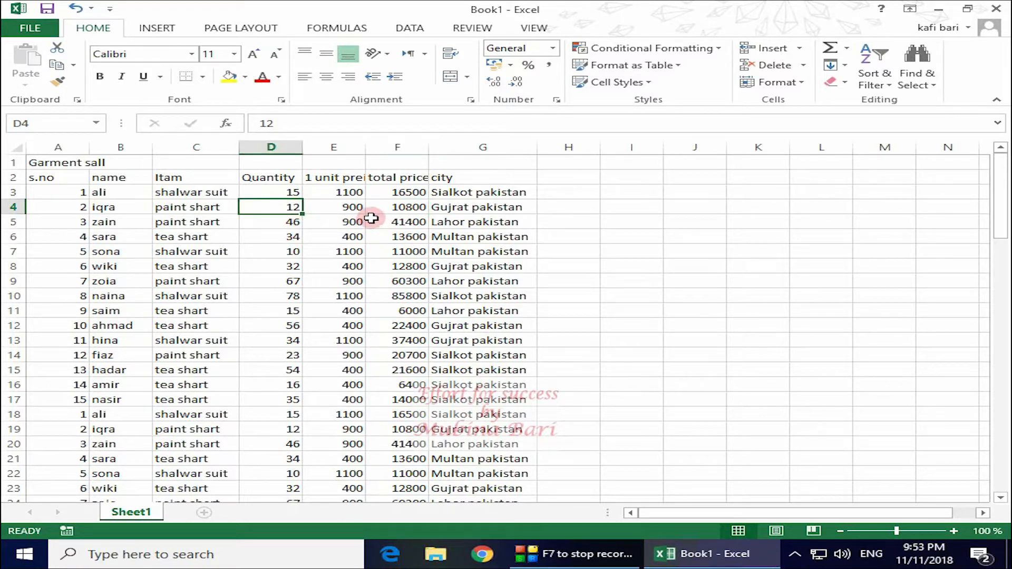
{"action": "type", "text": "18"}
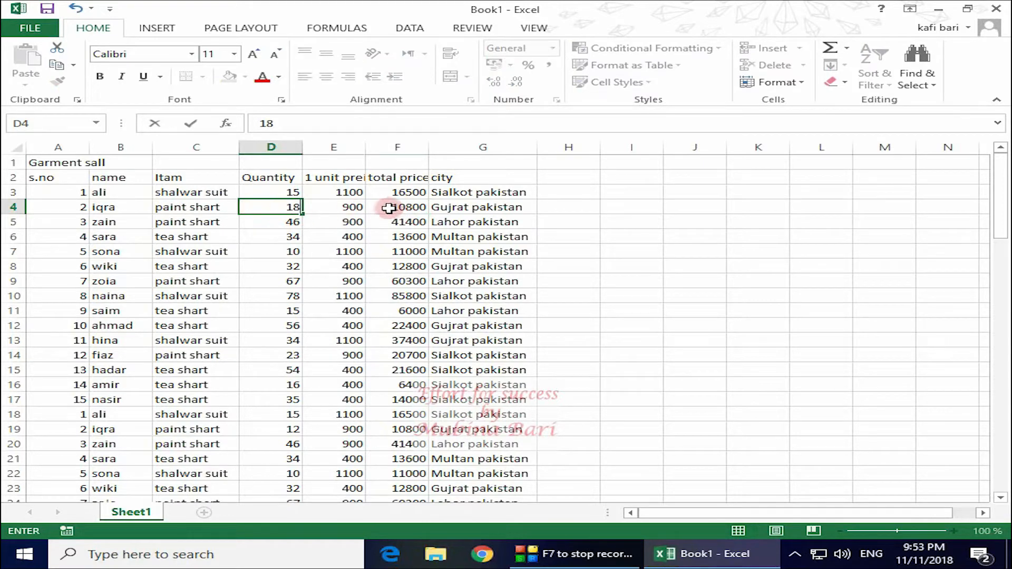
{"action": "left_click", "coordinate": [634, 226]}
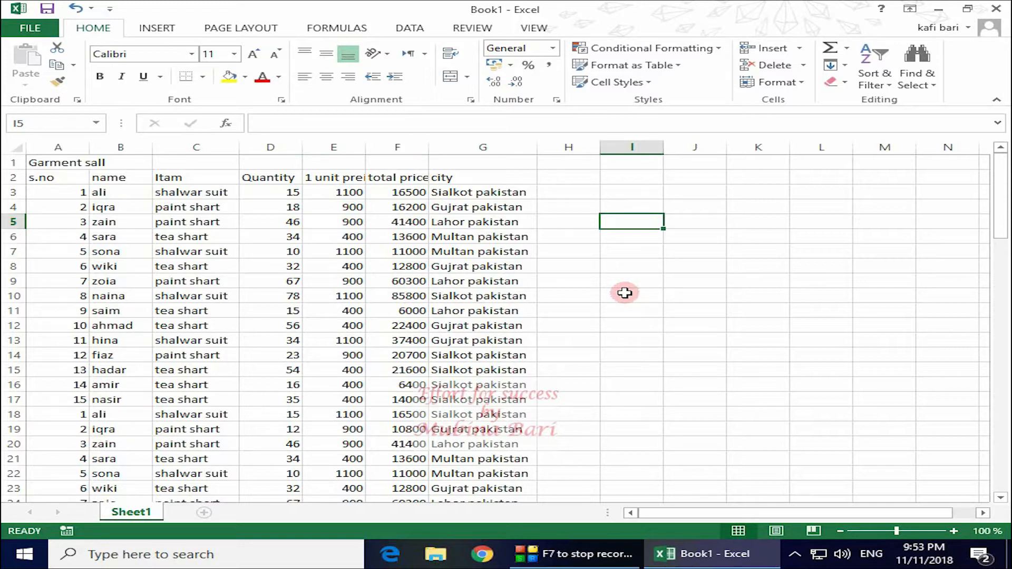
{"action": "left_click", "coordinate": [472, 28]}
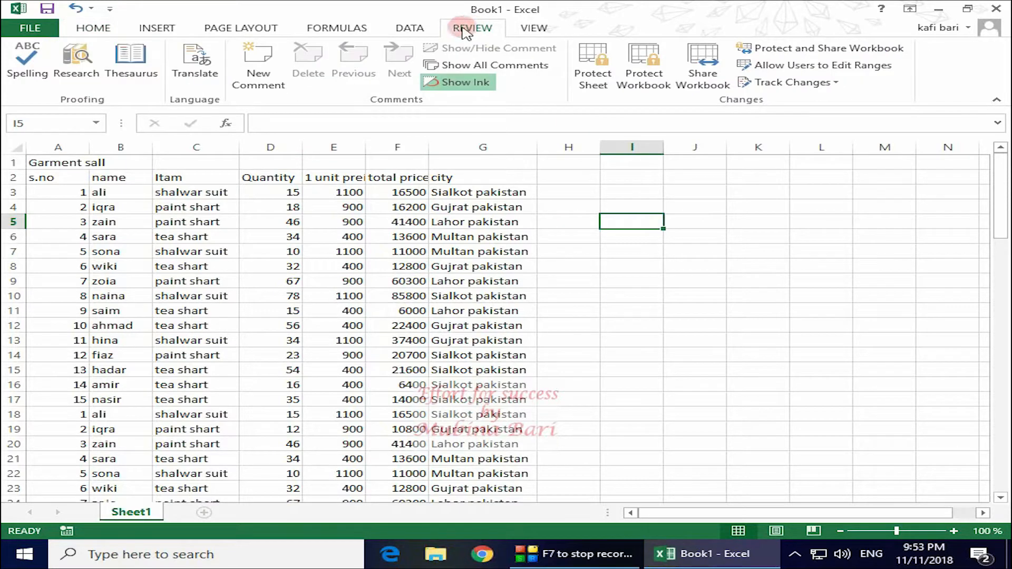
Open the Protect Sheet dialog and move it away from the table
{"action": "left_click", "coordinate": [589, 73]}
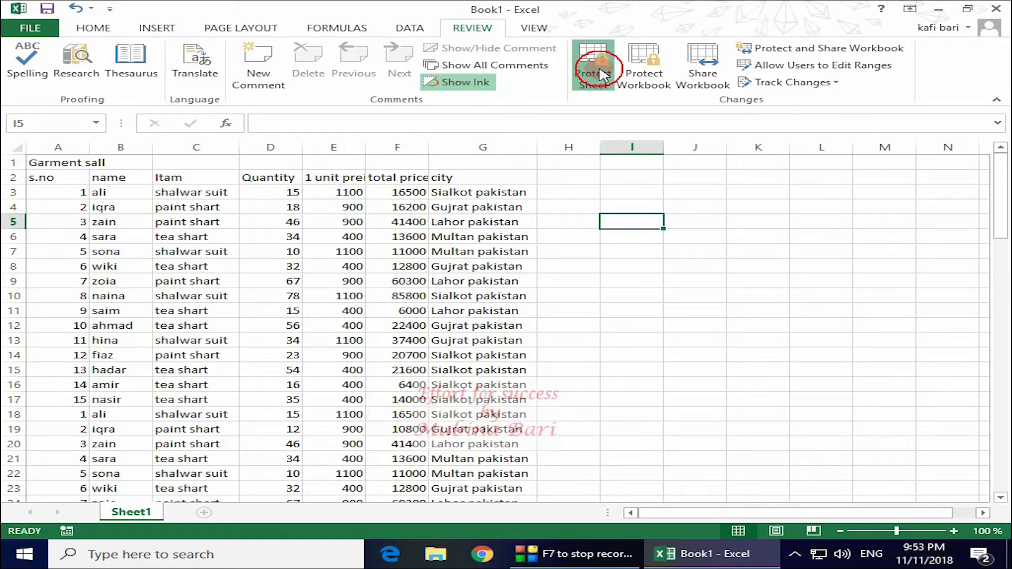
{"action": "left_click_drag", "start_coordinate": [304, 223], "coordinate": [636, 148]}
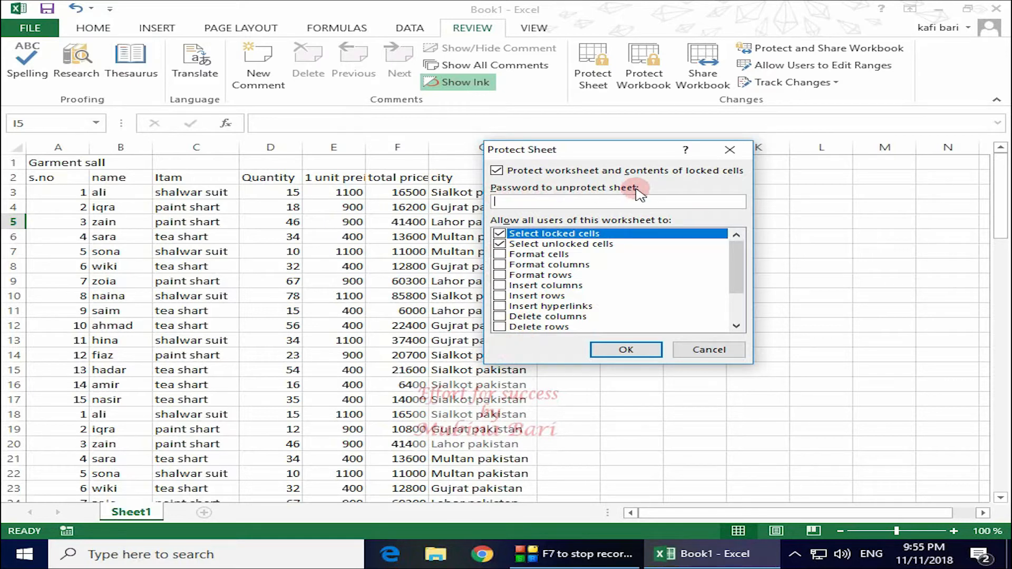
Allow Format cells and protect the sheet with a password, re-entering it to confirm
{"action": "left_click", "coordinate": [502, 259]}
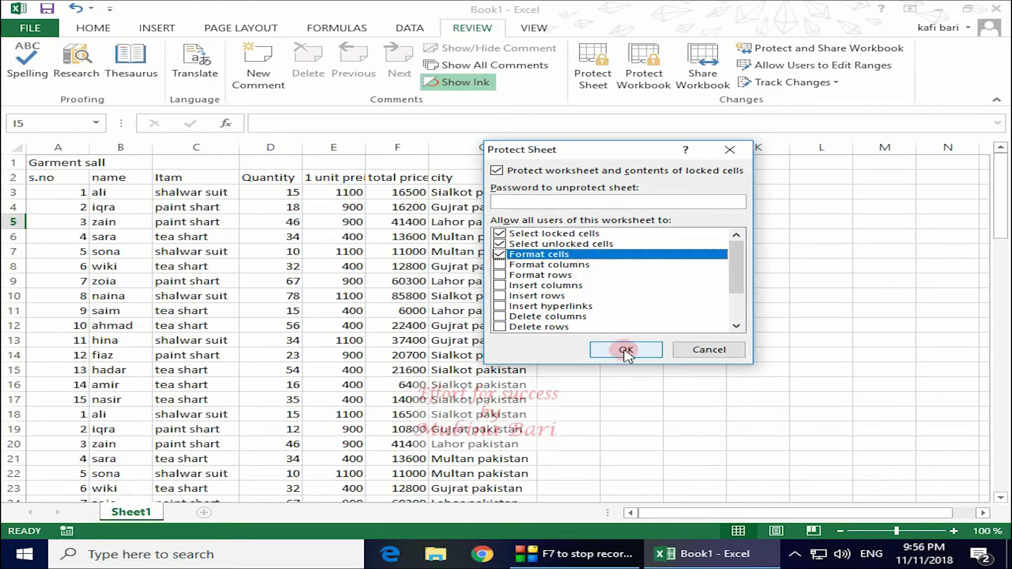
{"action": "left_click", "coordinate": [505, 201]}
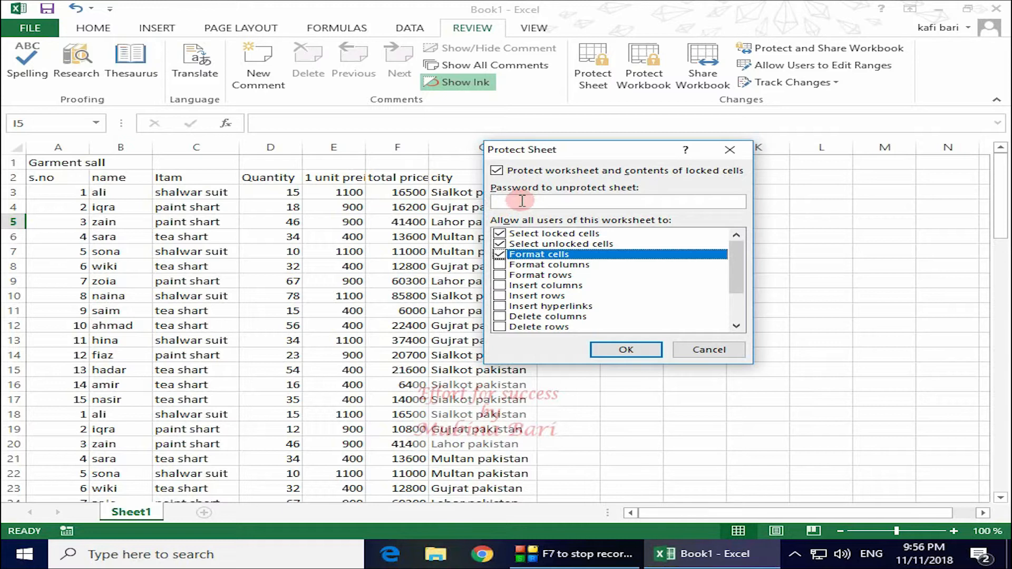
{"action": "left_click", "coordinate": [498, 201]}
{"action": "type", "text": "•••"}
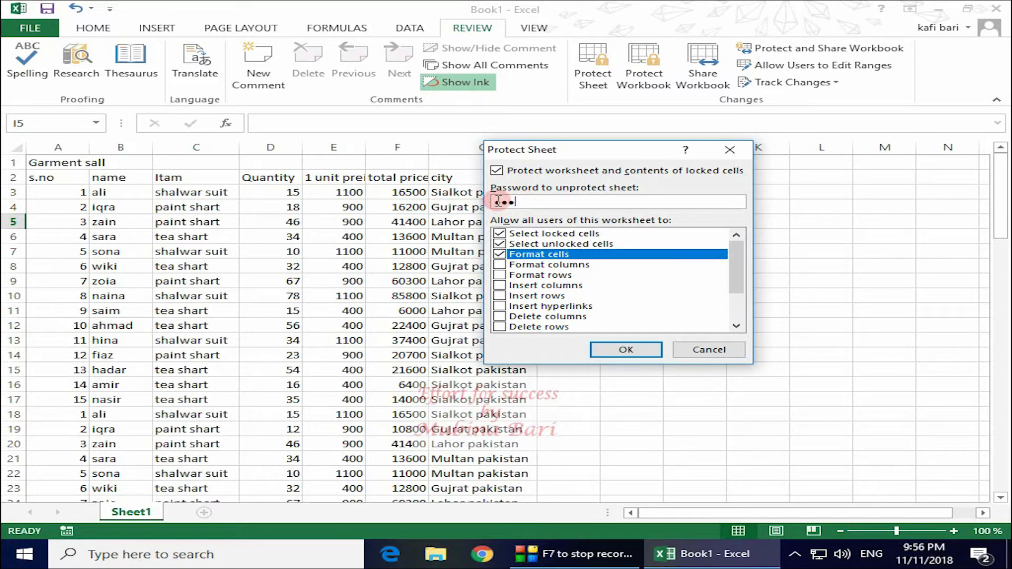
{"action": "left_click", "coordinate": [640, 351]}
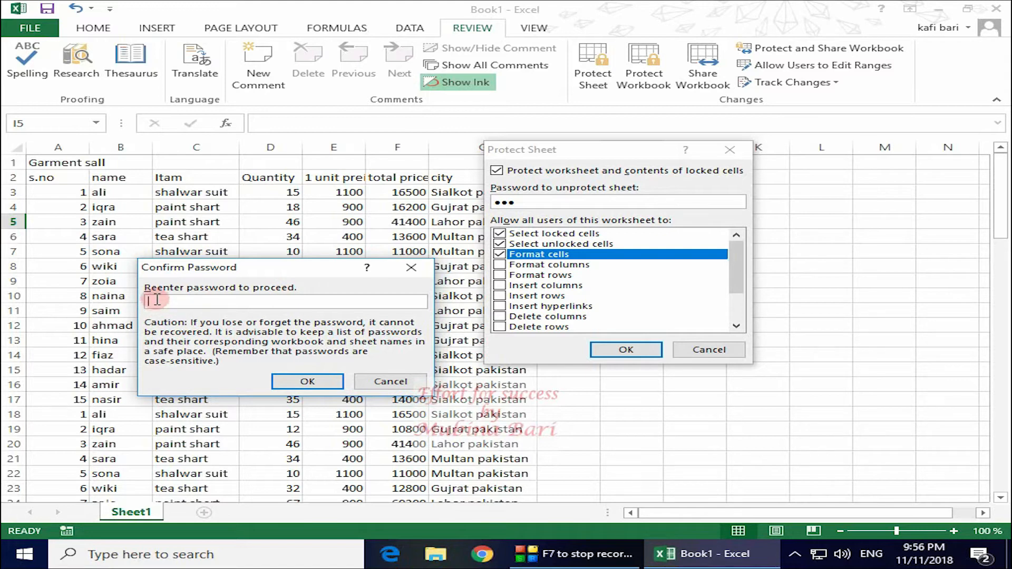
{"action": "type", "text": "123"}
{"action": "left_click", "coordinate": [330, 384]}
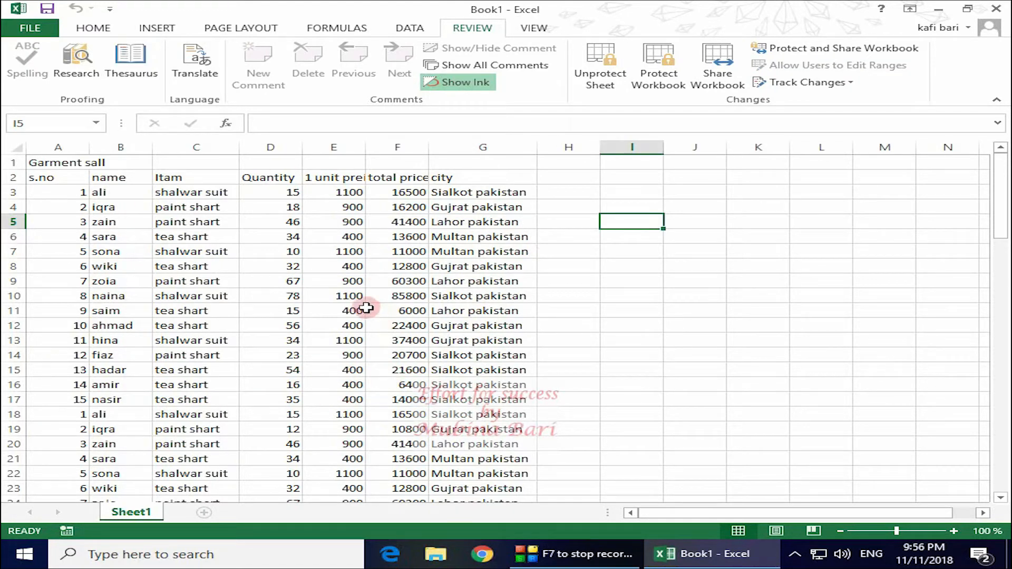
{"action": "left_click", "coordinate": [339, 237]}
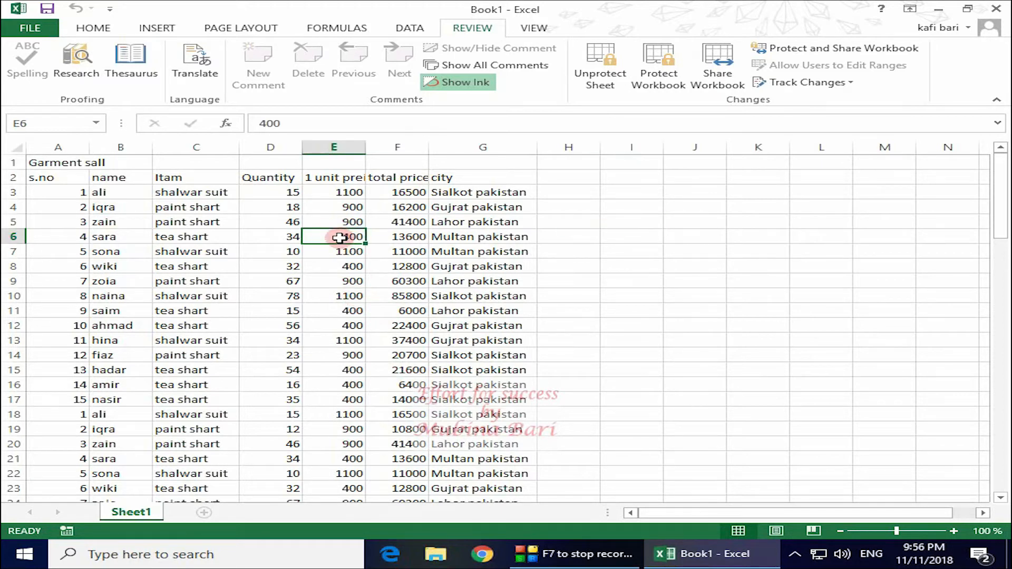
{"action": "double_click", "coordinate": [339, 237]}
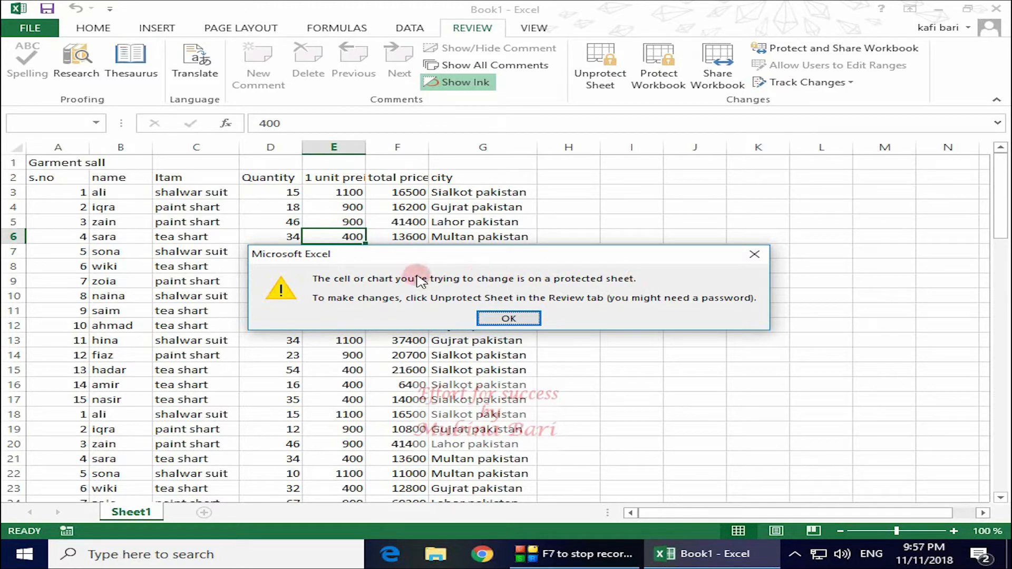
{"action": "left_click", "coordinate": [755, 256]}
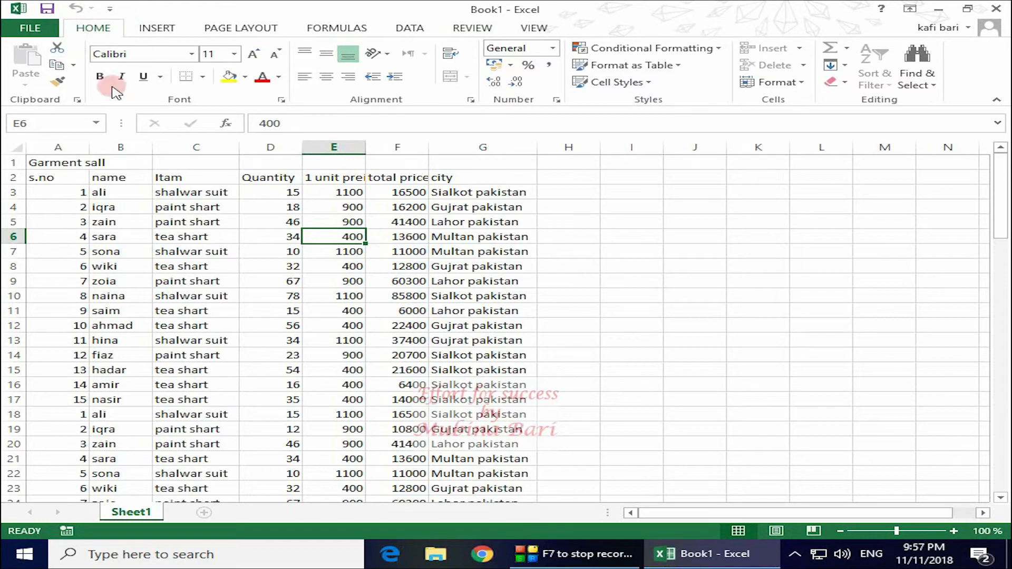
Color E6's 400 red and give cell E12 a yellow fill
{"action": "left_click", "coordinate": [275, 77]}
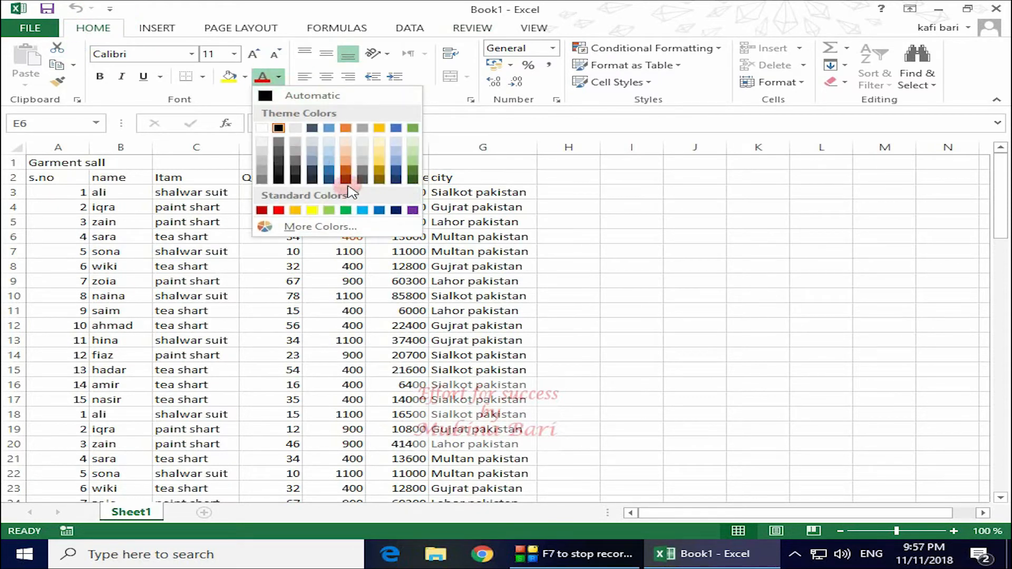
{"action": "left_click", "coordinate": [279, 210]}
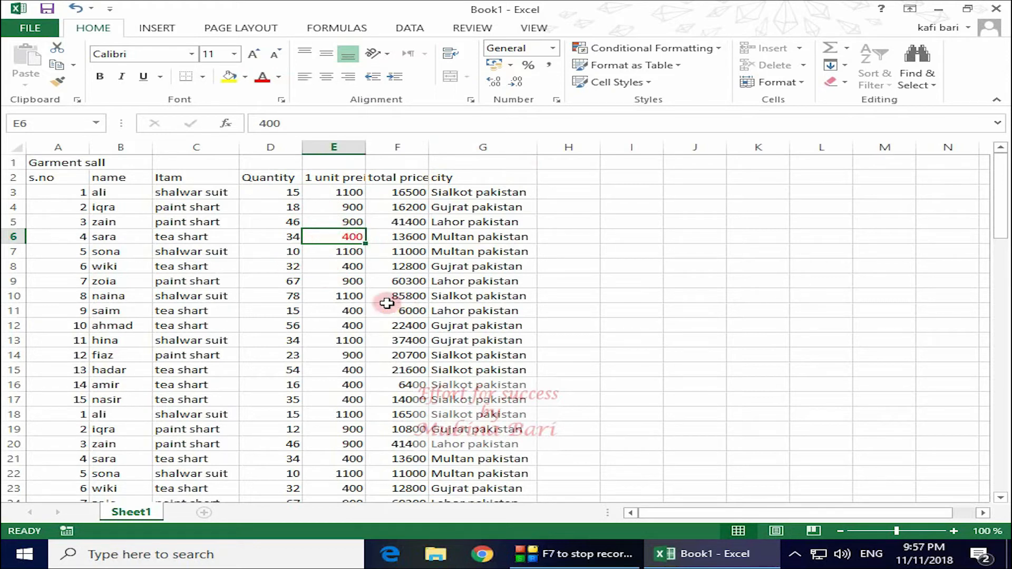
{"action": "left_click", "coordinate": [349, 323]}
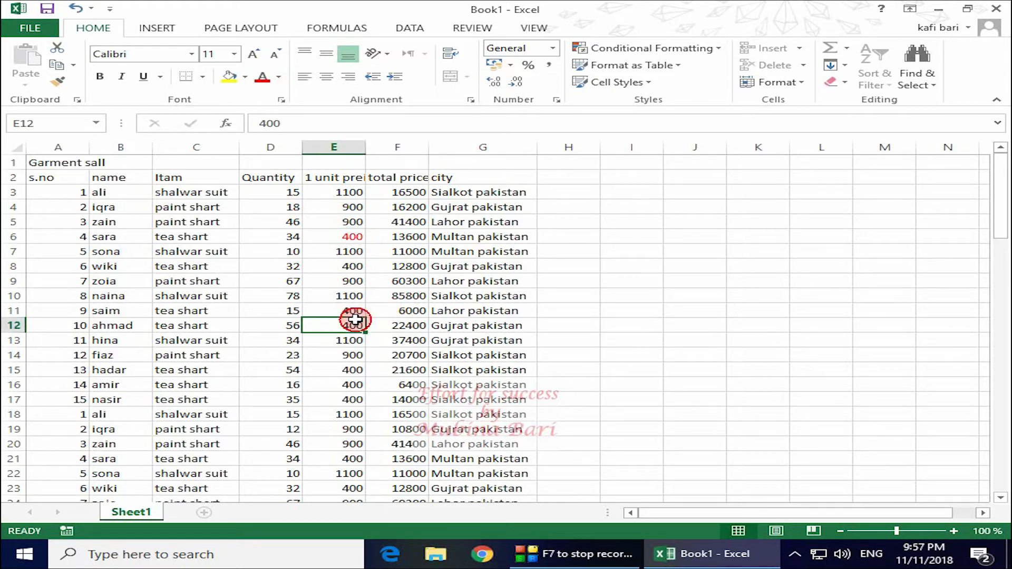
{"action": "left_click", "coordinate": [245, 78]}
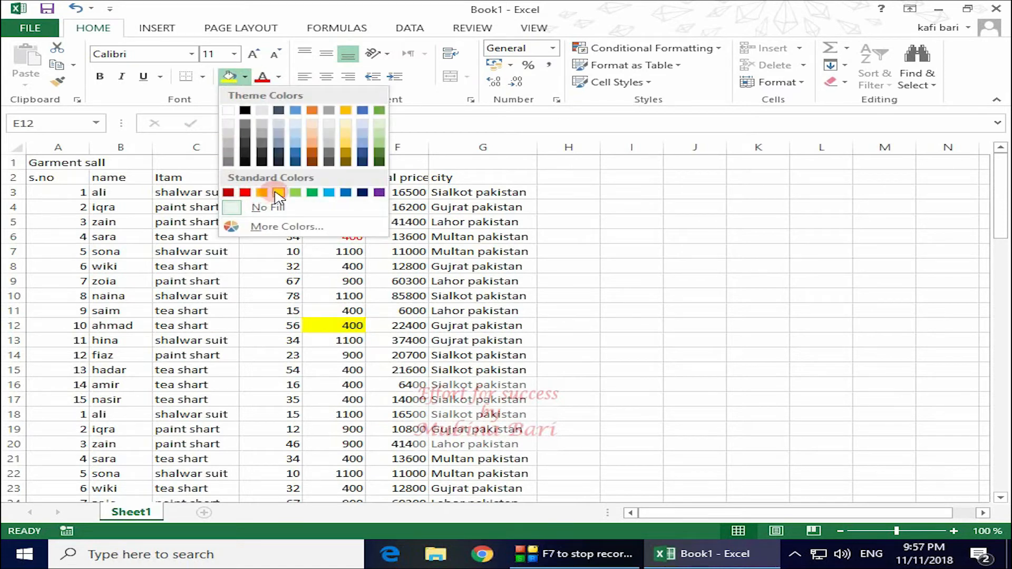
{"action": "left_click", "coordinate": [278, 193]}
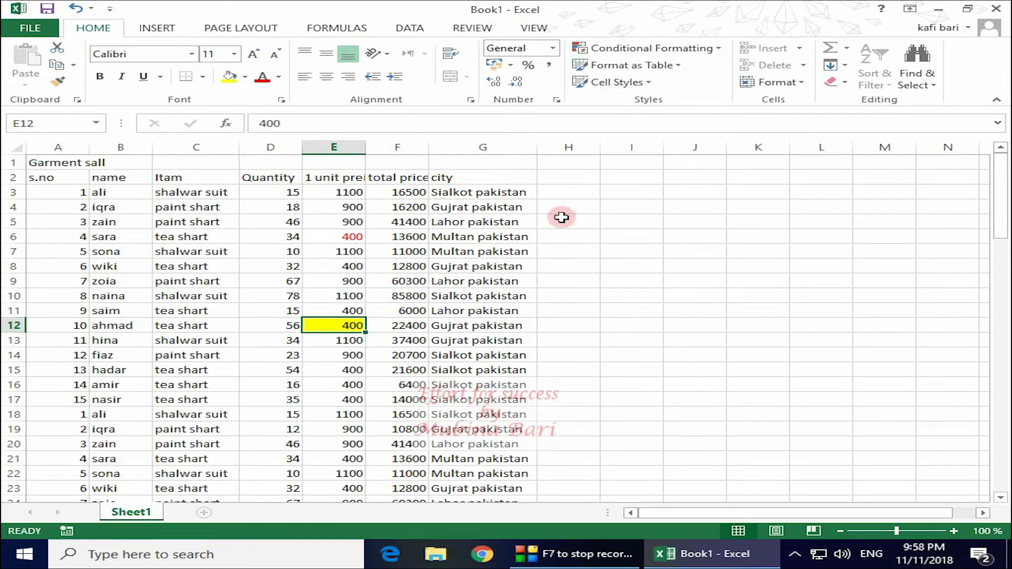
Unprotect Sheet1 from the Review tab by entering the sheet password
{"action": "left_click", "coordinate": [472, 28]}
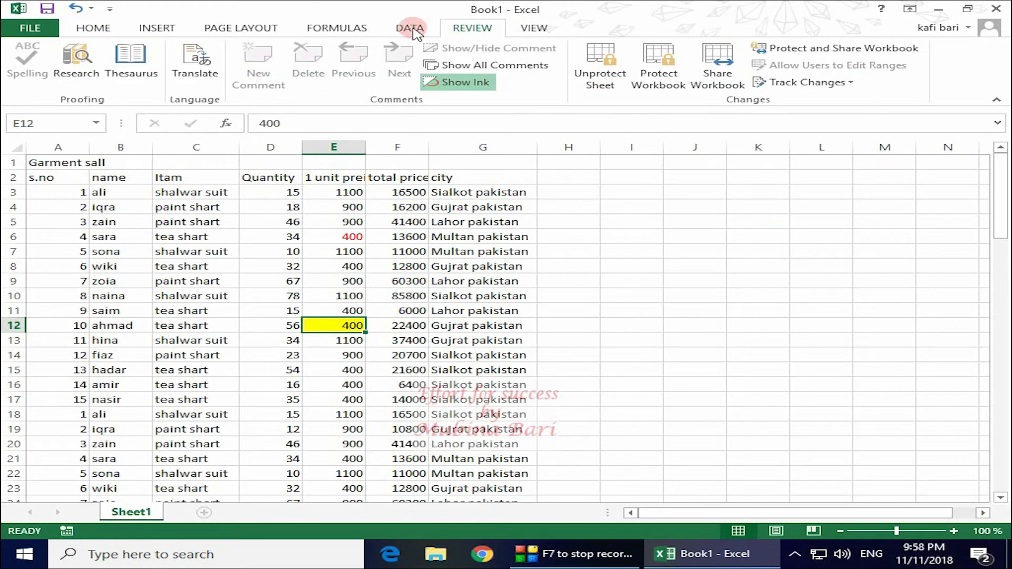
{"action": "left_click", "coordinate": [591, 85]}
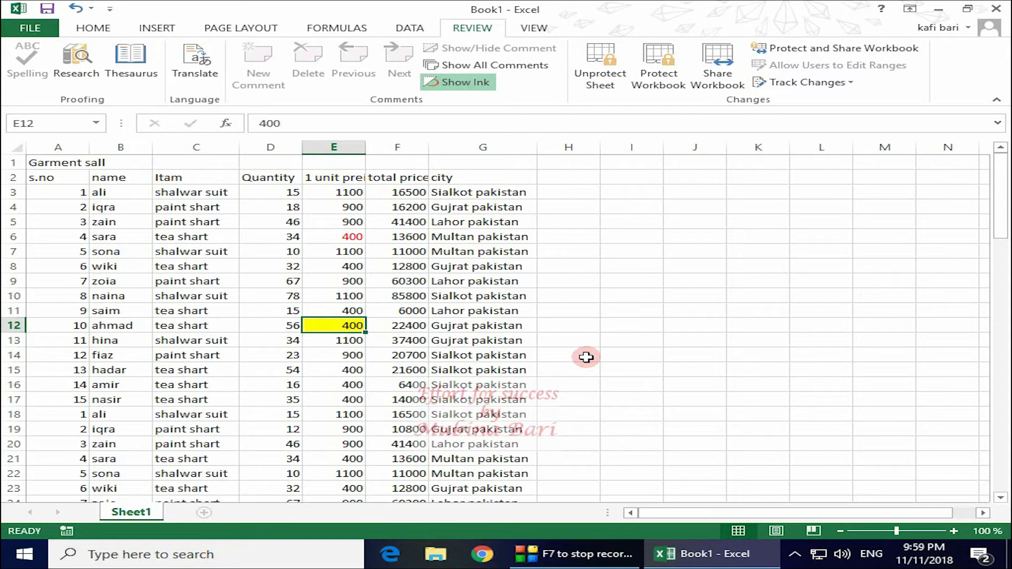
{"action": "left_click", "coordinate": [589, 83]}
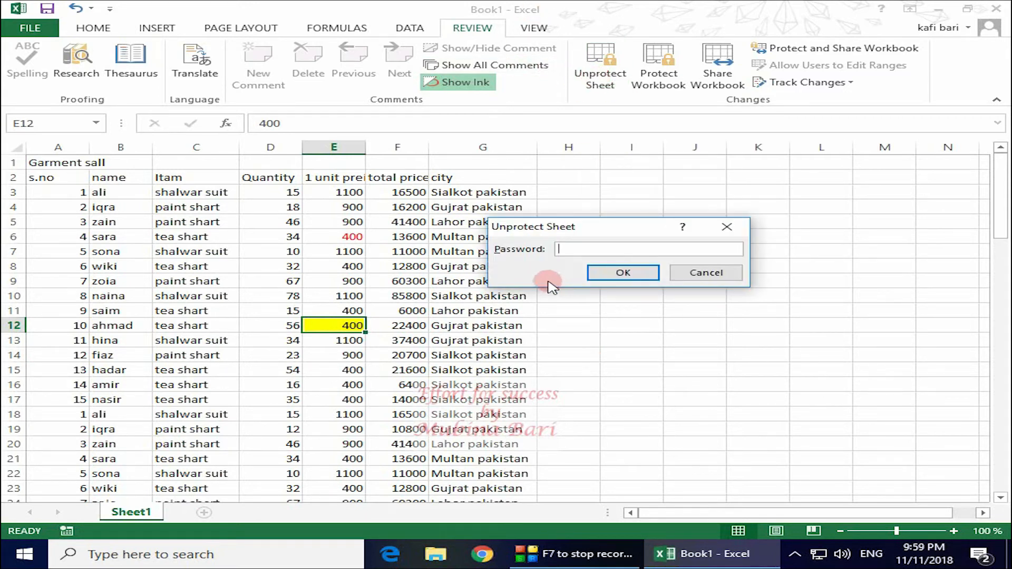
{"action": "type", "text": "123"}
{"action": "left_click", "coordinate": [643, 278]}
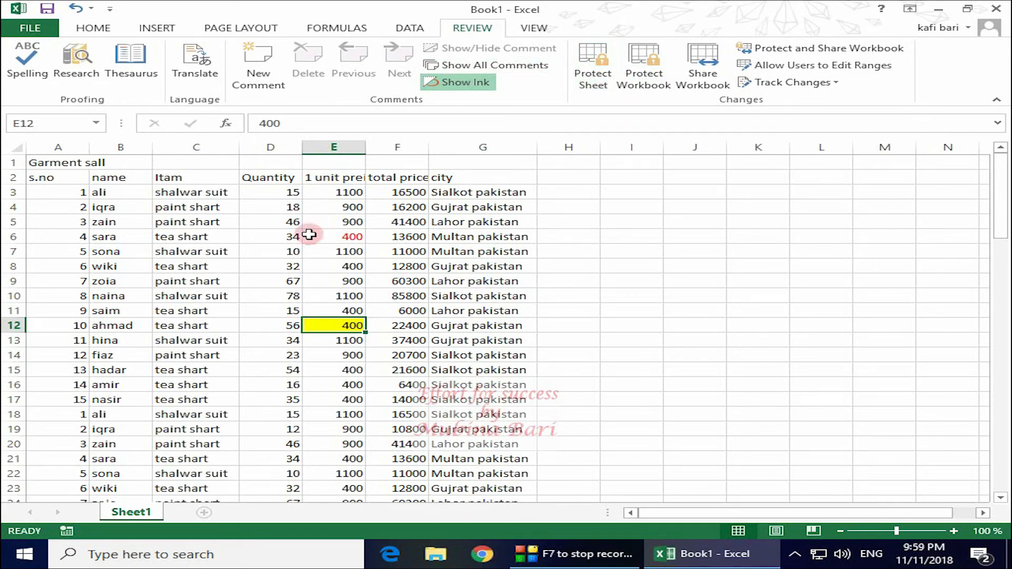
Change the quantity in D3 from 15 to 20 so F3 recalculates to 22000
{"action": "left_click", "coordinate": [281, 193]}
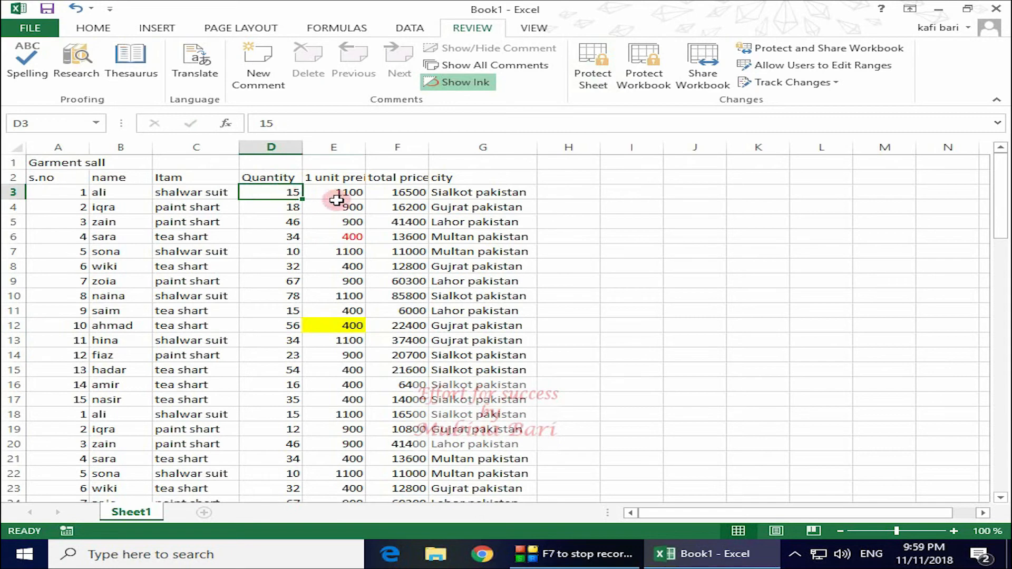
{"action": "key", "text": "BackSpace"}
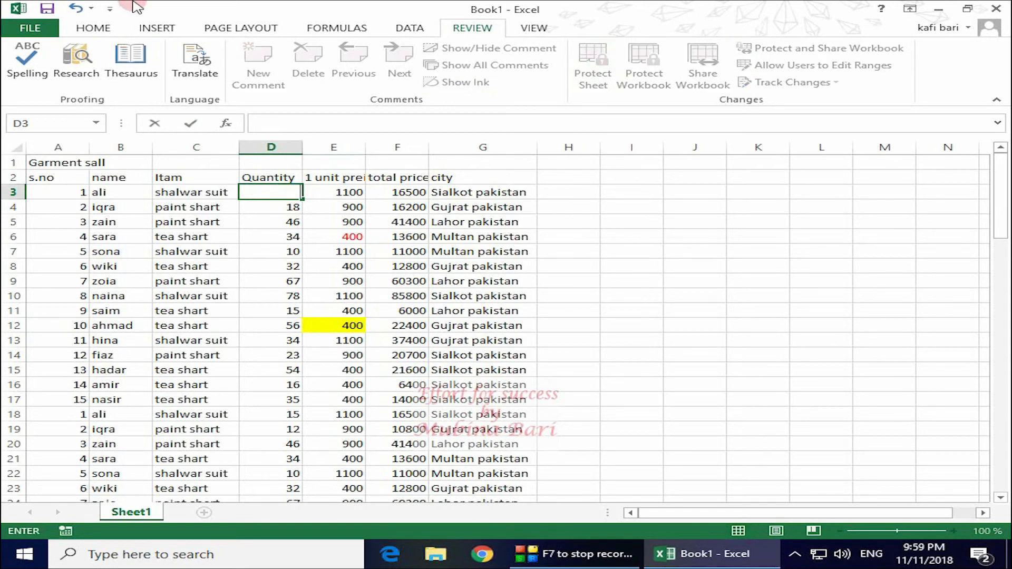
{"action": "type", "text": "20"}
{"action": "left_click", "coordinate": [656, 208]}
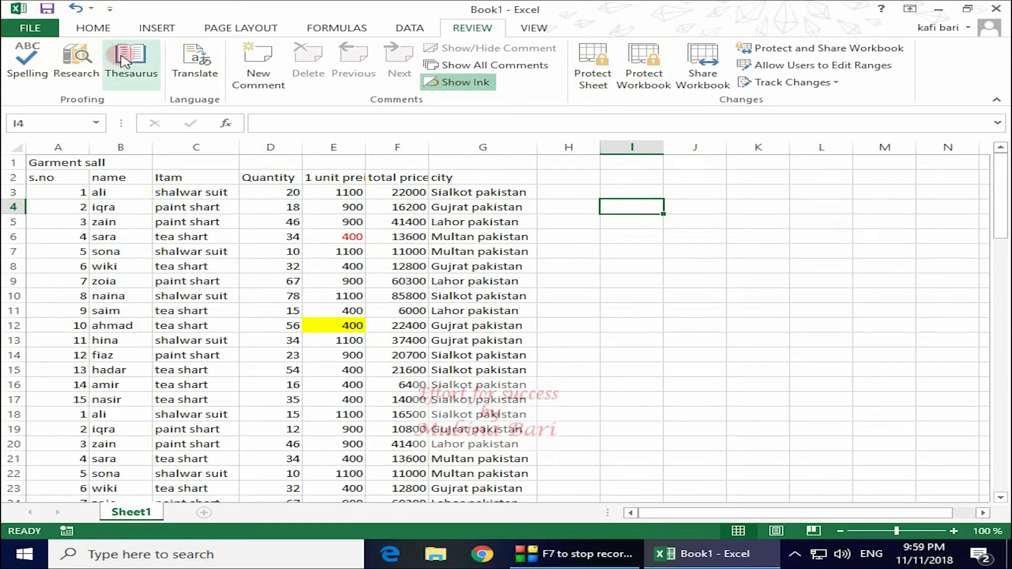
Choose Protect Current Sheet from the Protect Workbook options on the File Info page
{"action": "left_click", "coordinate": [29, 28]}
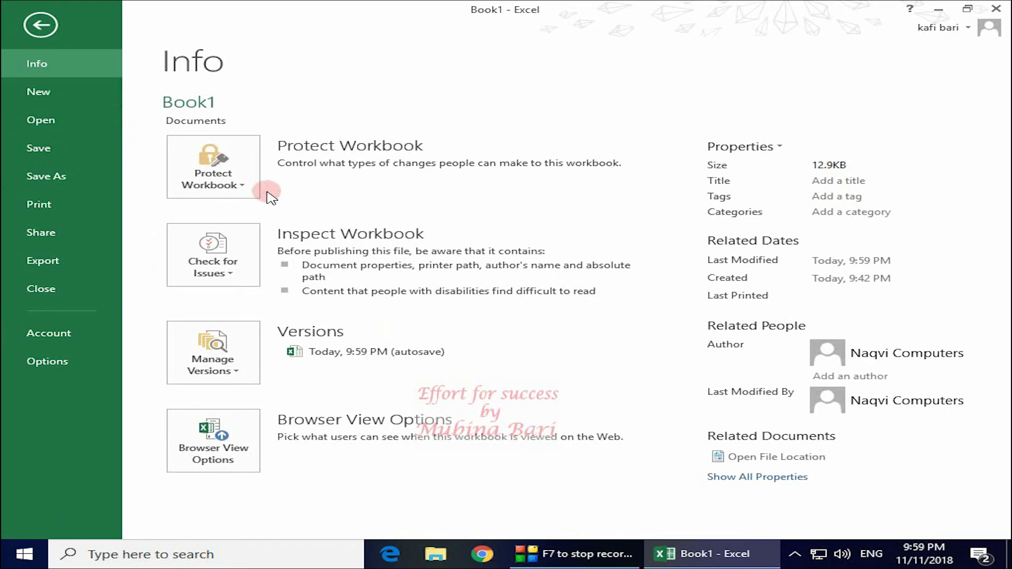
{"action": "left_click", "coordinate": [243, 187]}
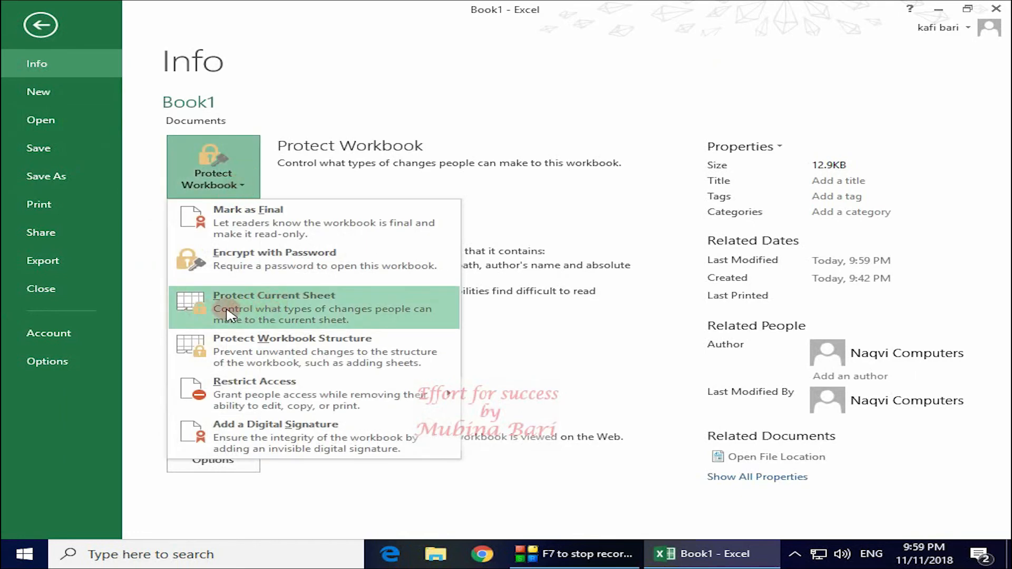
{"action": "left_click", "coordinate": [297, 308]}
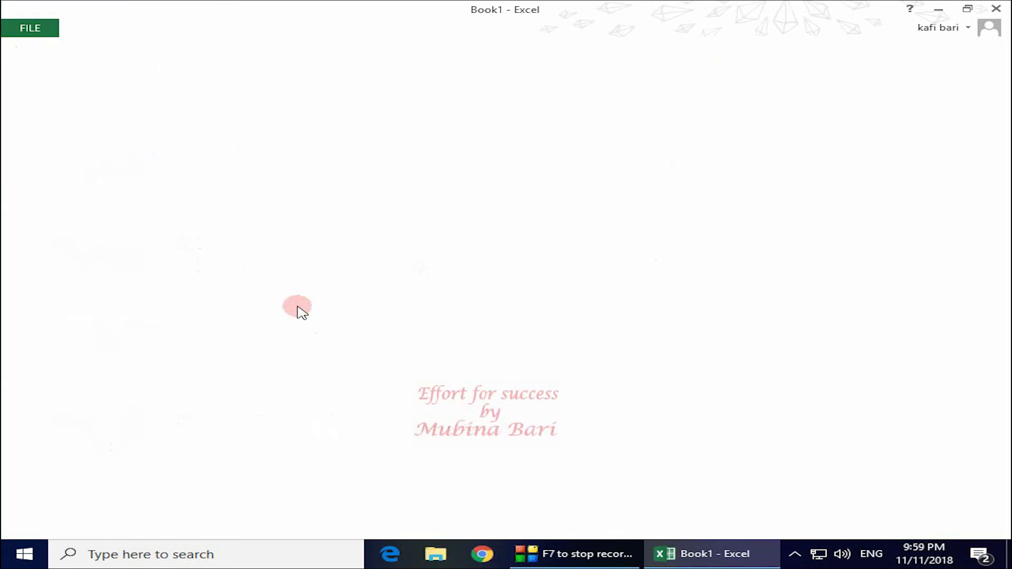